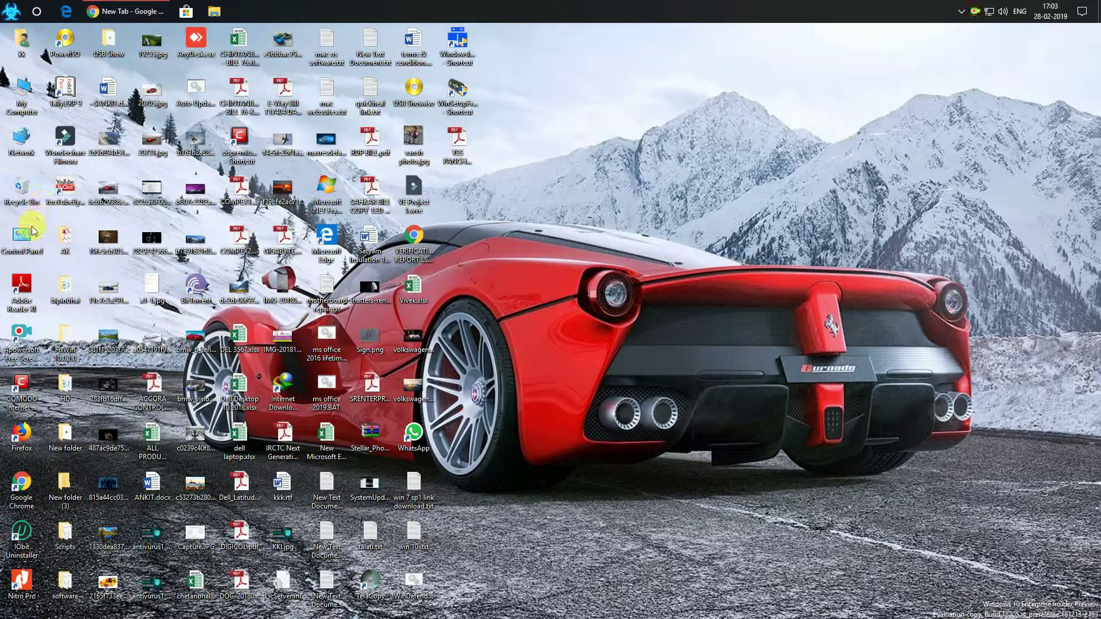
Open Windows Settings from the Action Center's All settings tile
left_click(1082, 13)
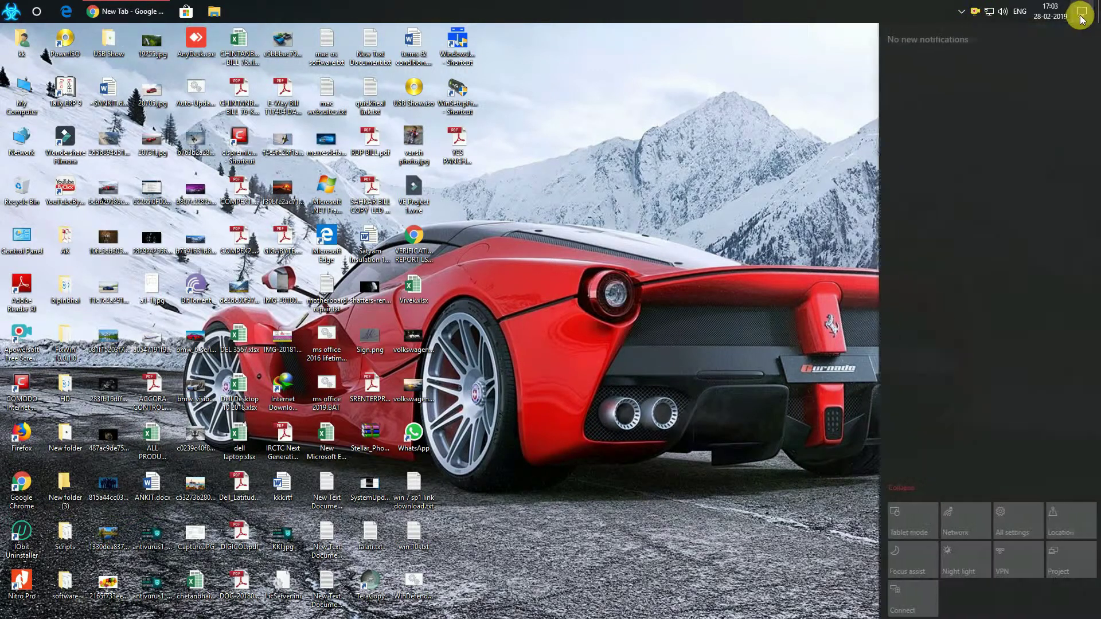
left_click(1005, 521)
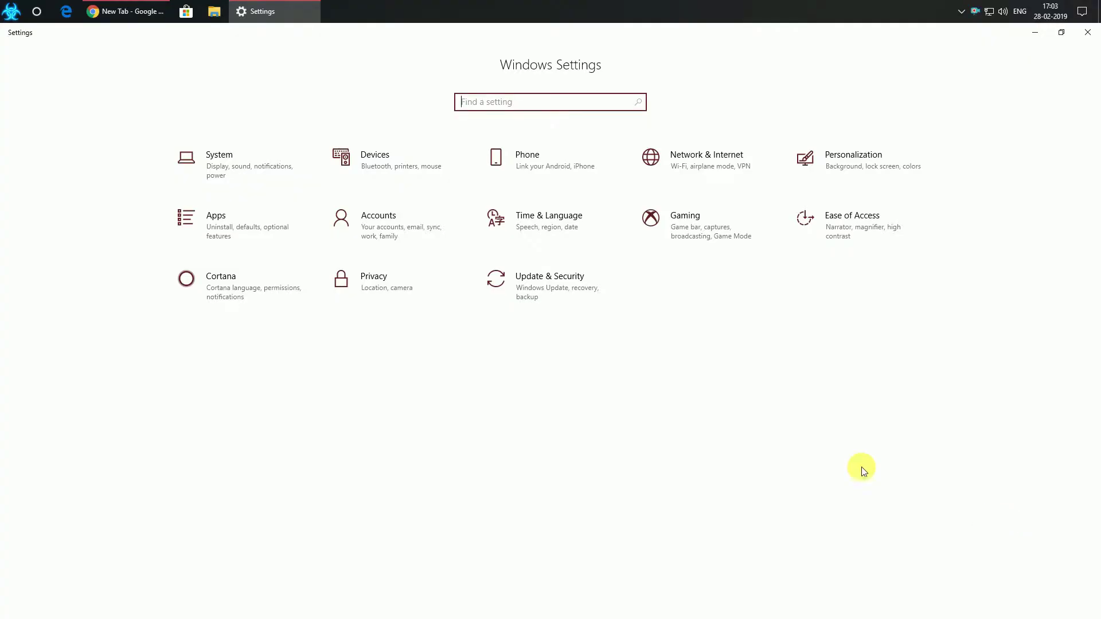
Go to Accounts and show the Sign-in options page
left_click(377, 228)
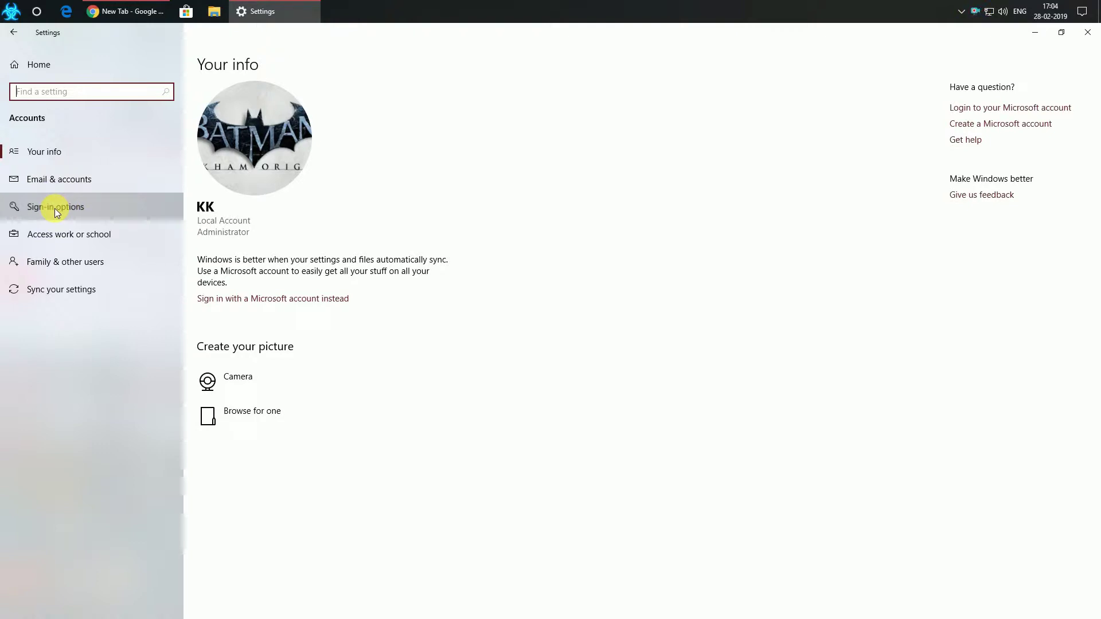
left_click(55, 211)
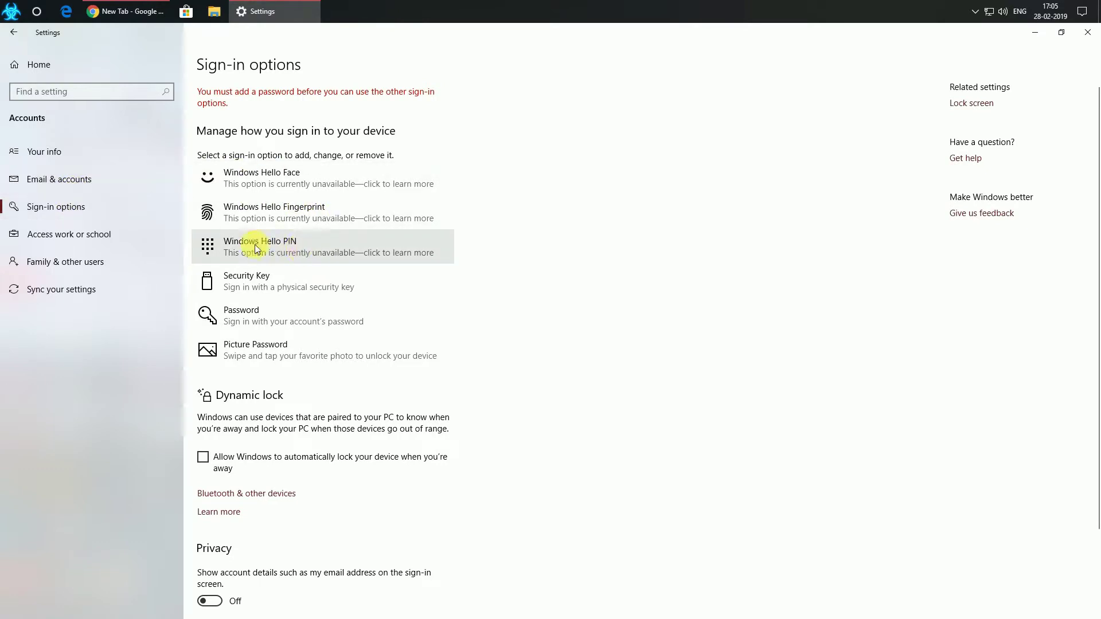
Expand the Password sign-in option, after Windows Hello PIN, and choose Add
left_click(283, 247)
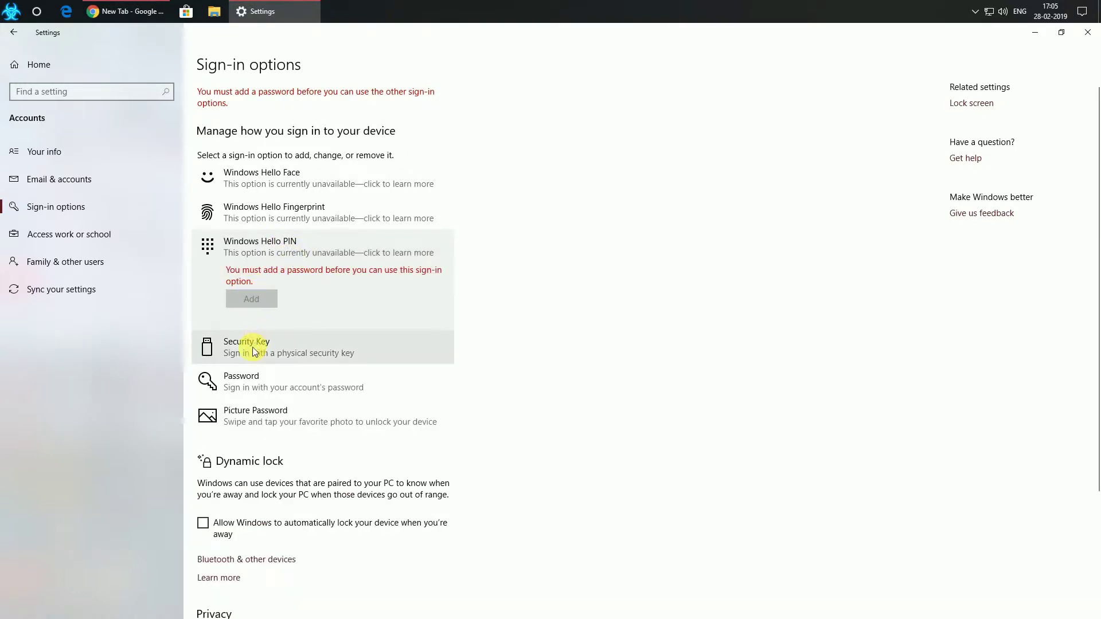
left_click(231, 374)
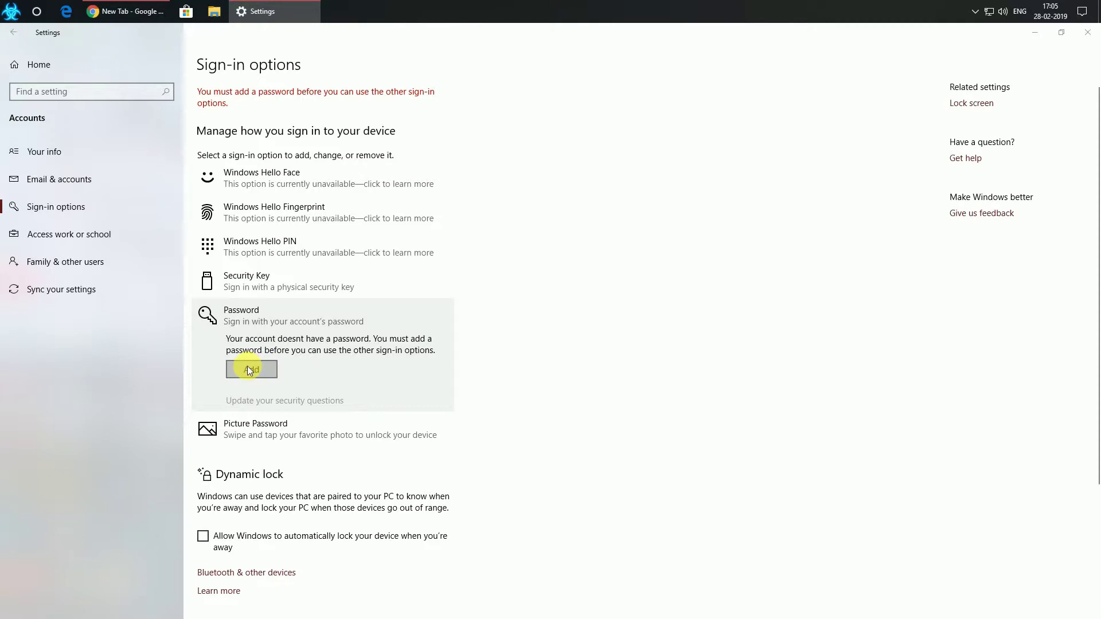
left_click(247, 368)
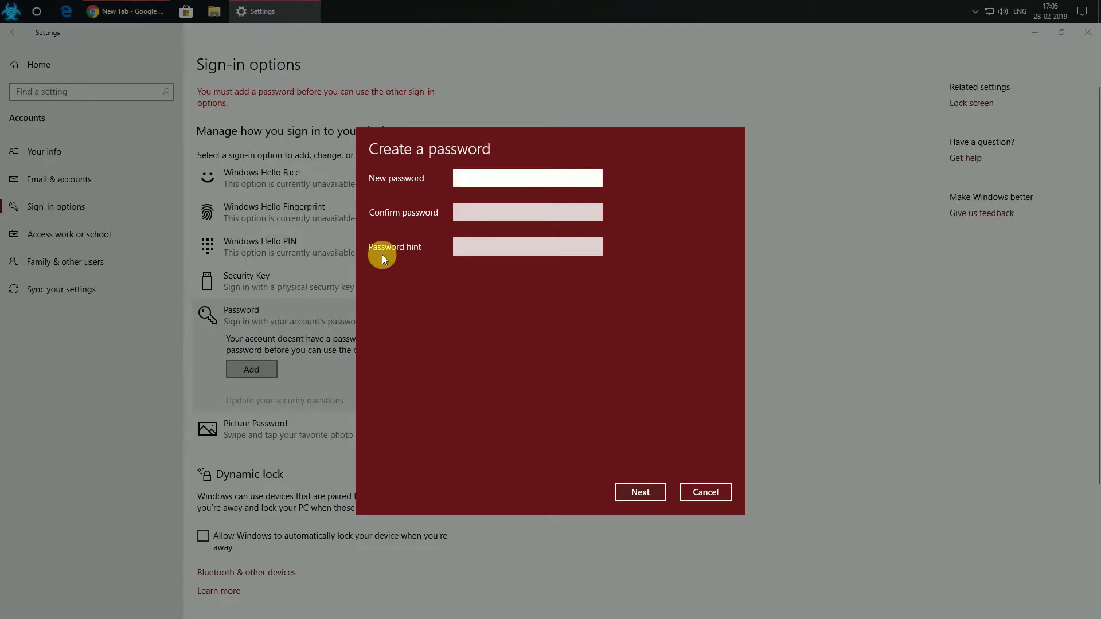
Fill in a new password, its confirmation, and a password hint in Create a password
type("••••••")
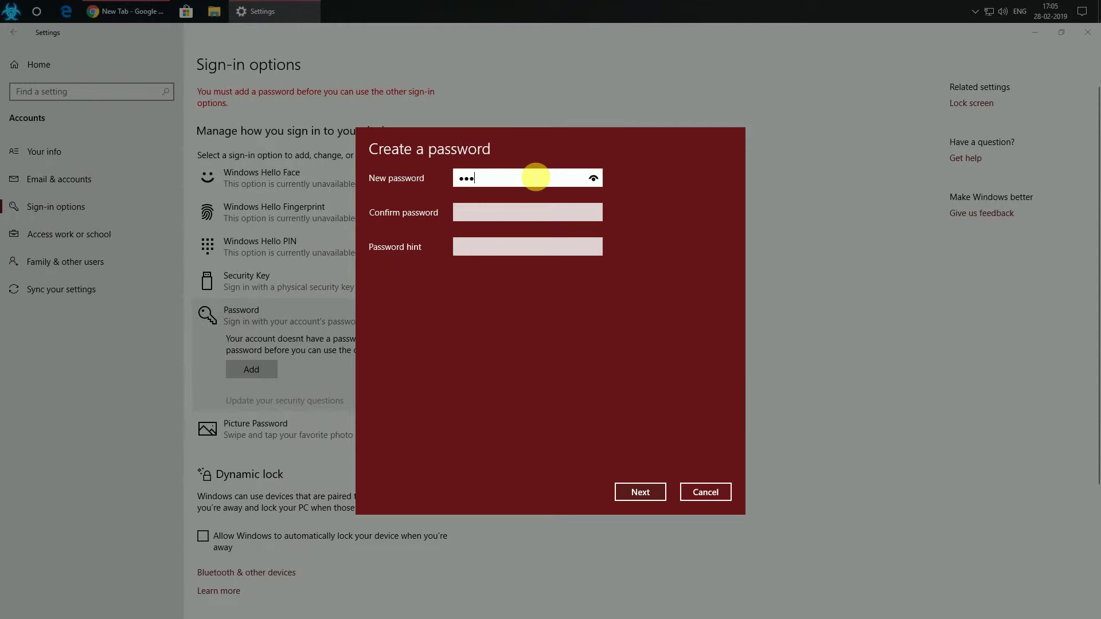
left_click(520, 213)
type("•")
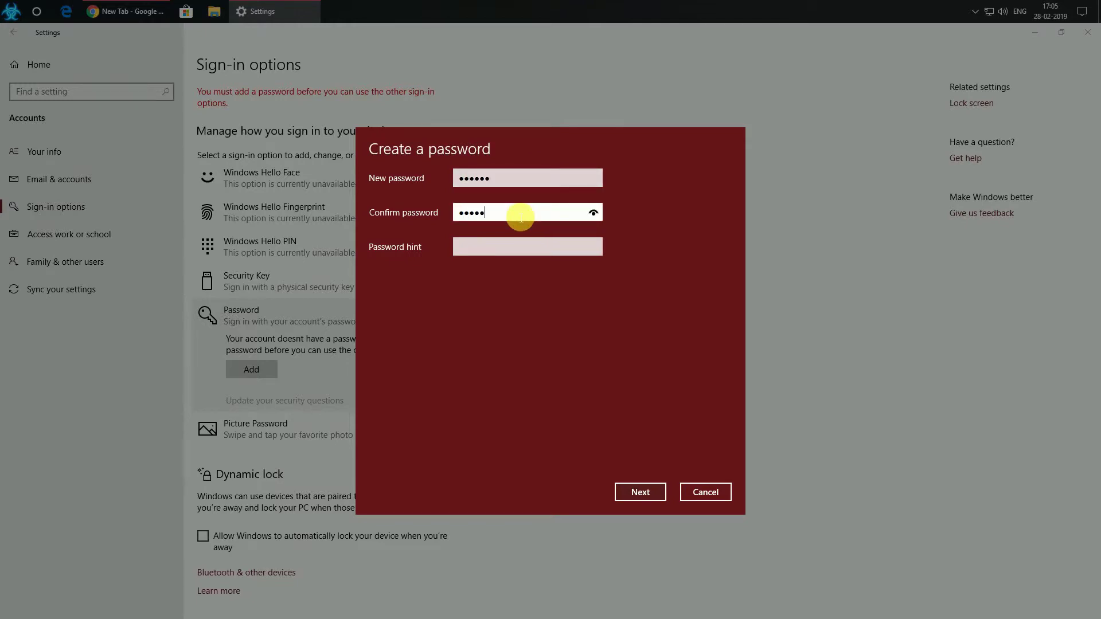
type("•••••")
left_click(500, 245)
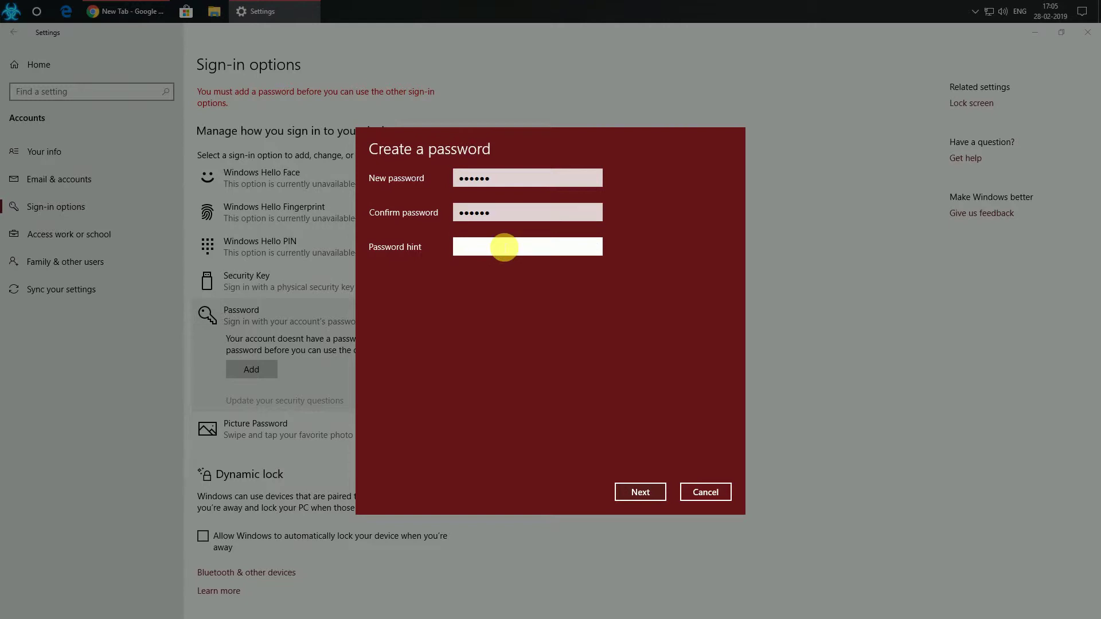
type("kl")
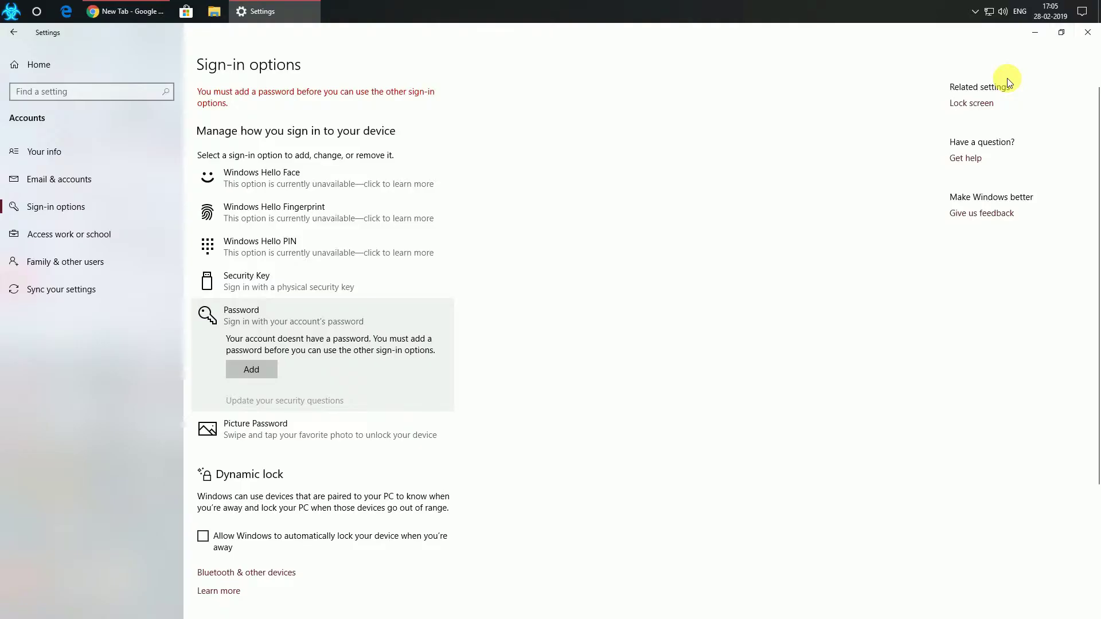
Close Settings and open Computer Management via This PC's Manage command
left_click(1091, 39)
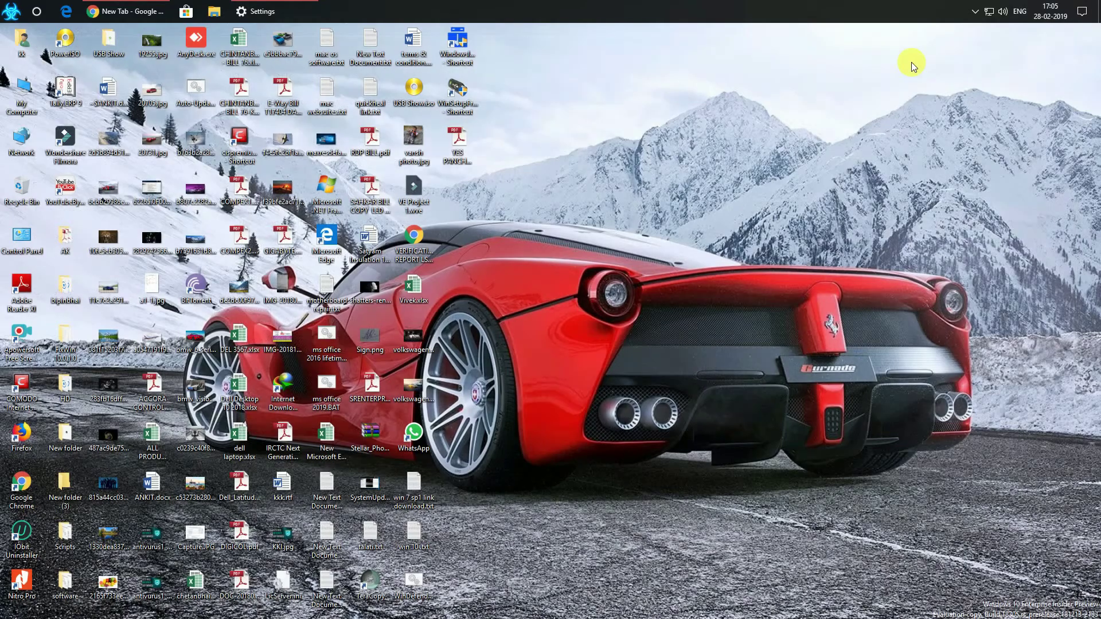
right_click(26, 87)
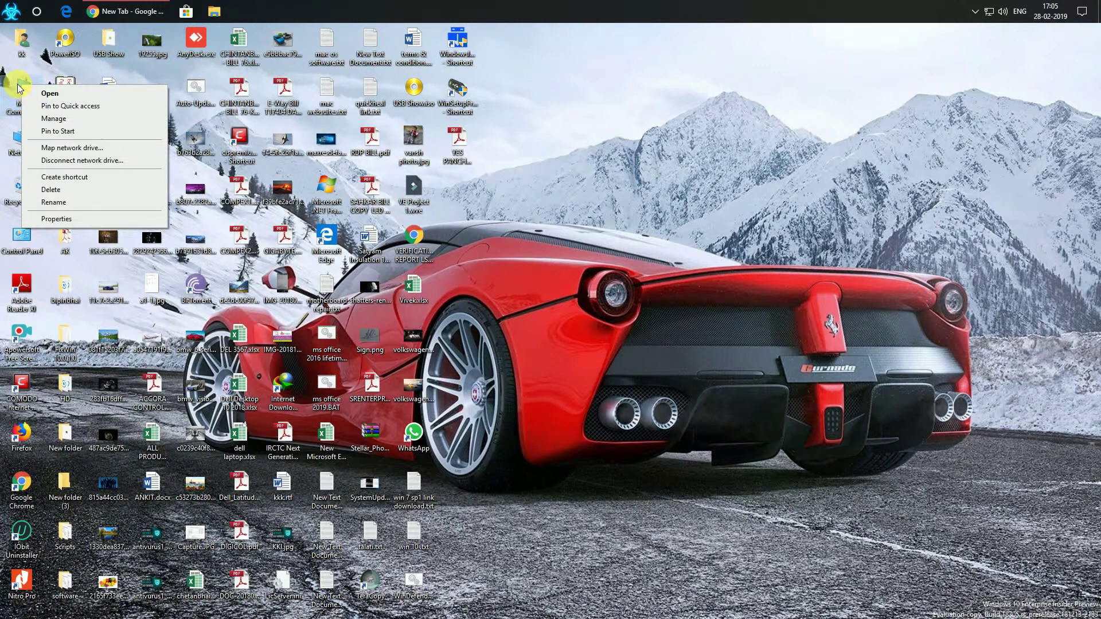
left_click(32, 118)
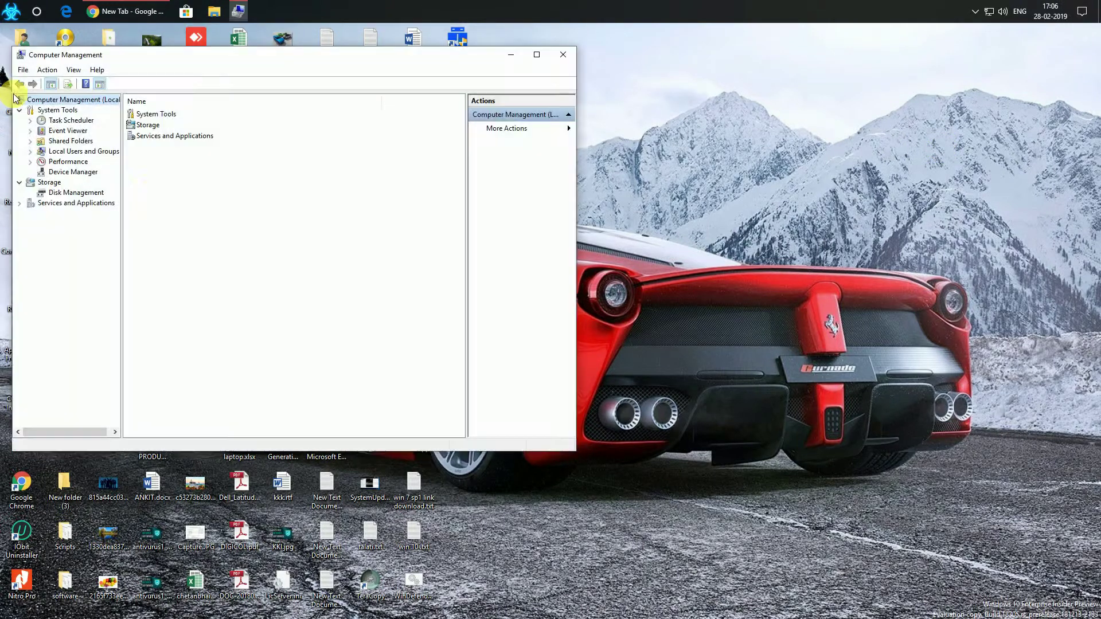
In Local Users and Groups > Users, choose Set Password for the kk account
left_click(69, 152)
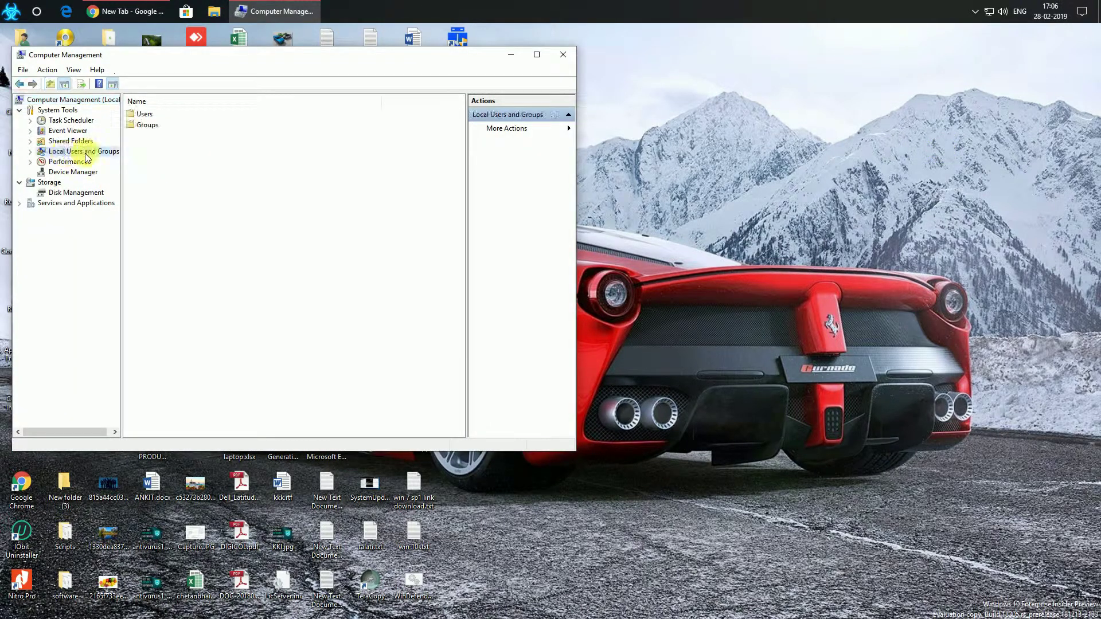
left_click_drag(262, 57, 423, 75)
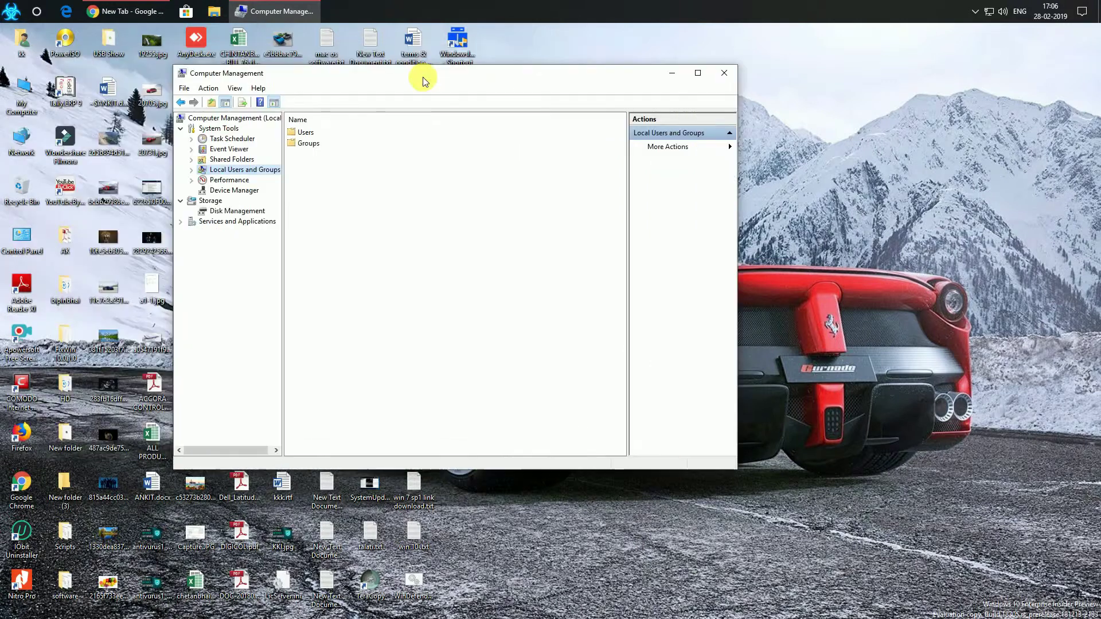
left_click(192, 170)
left_click(228, 180)
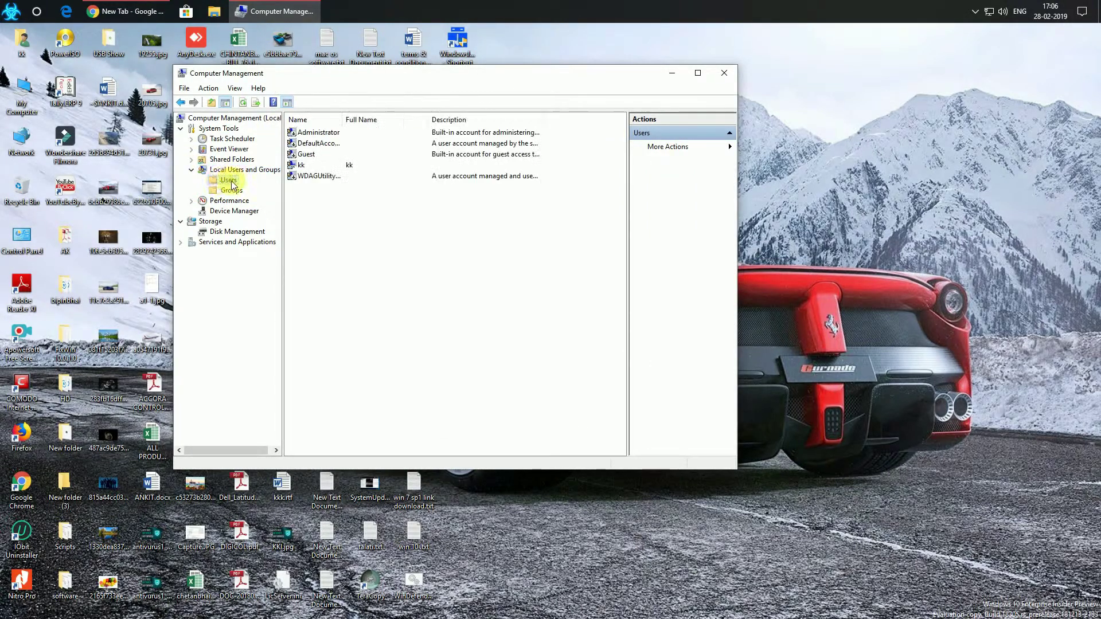
left_click(299, 165)
right_click(299, 165)
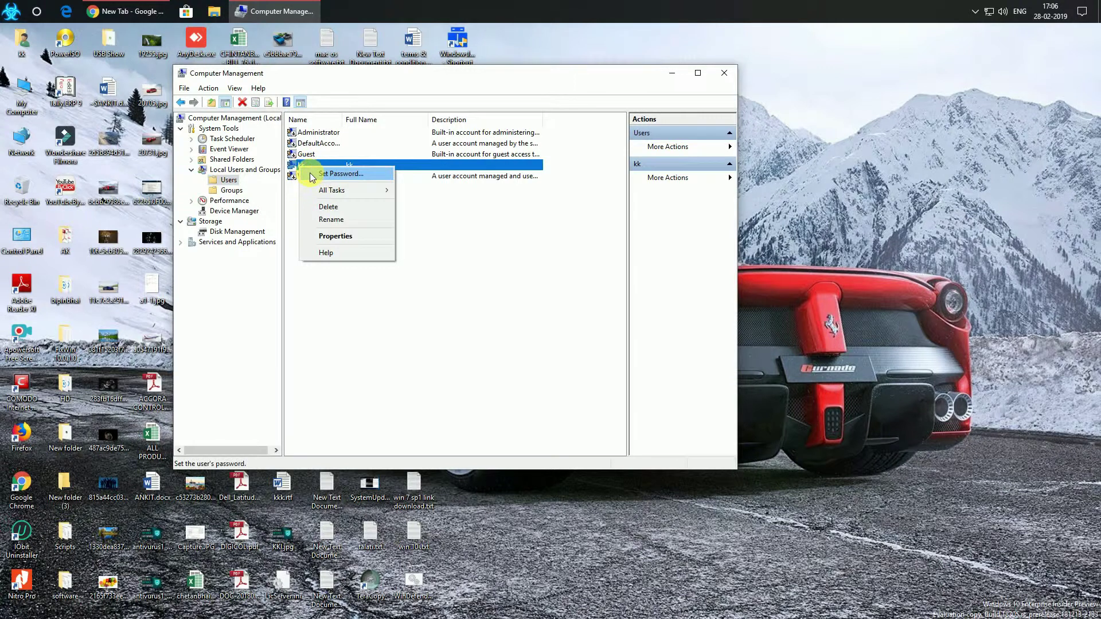
left_click(322, 173)
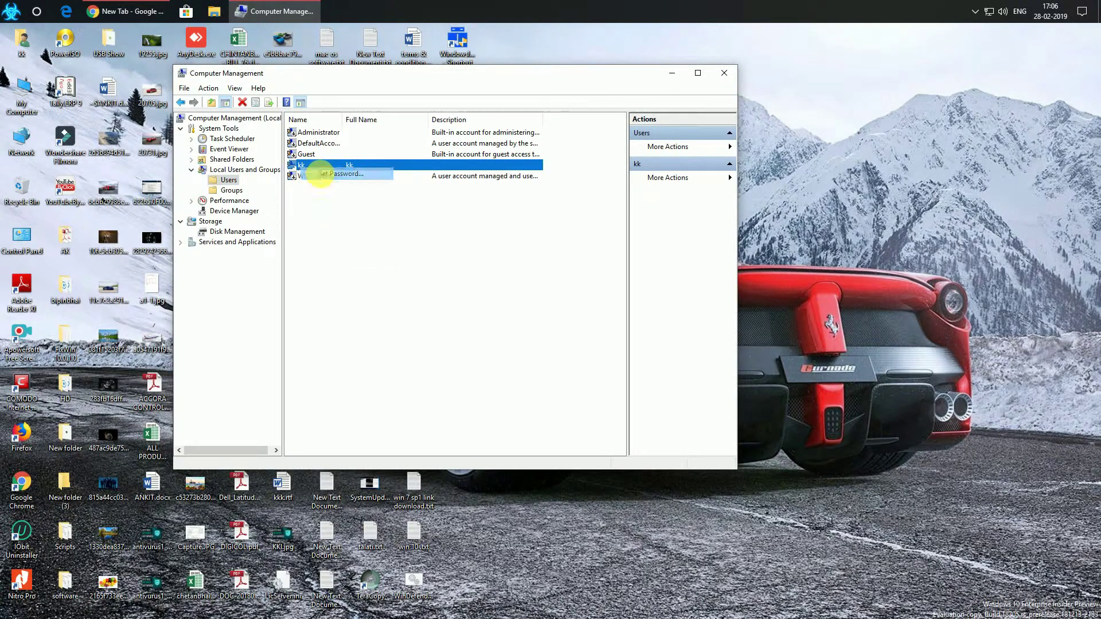
Proceed past the warning, enter and confirm kk's new password, and acknowledge the confirmation
left_click(408, 329)
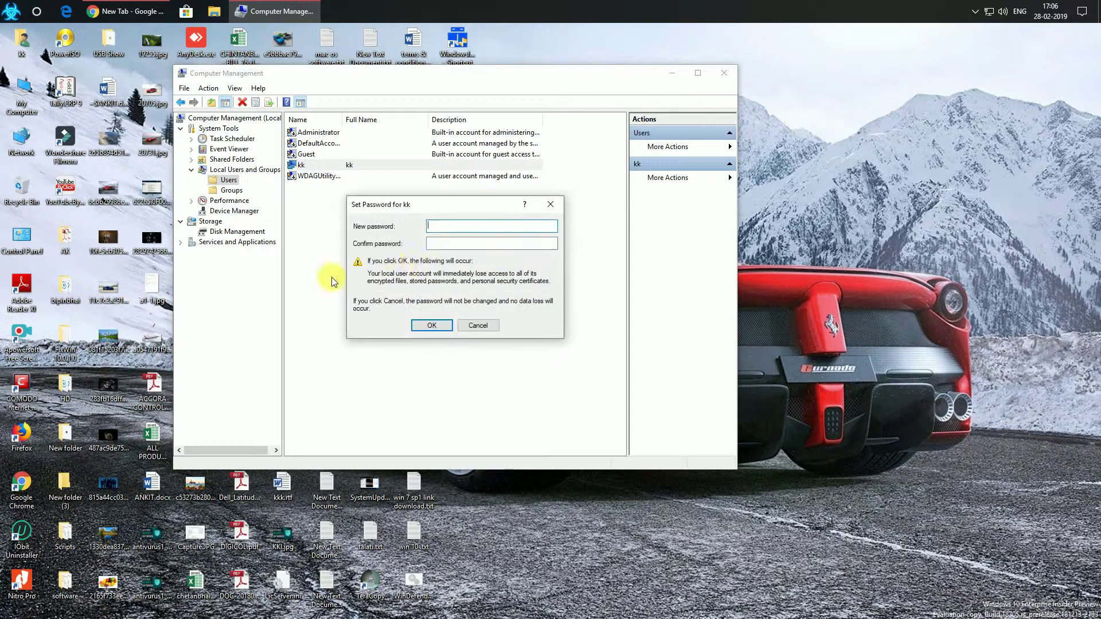
type("1234")
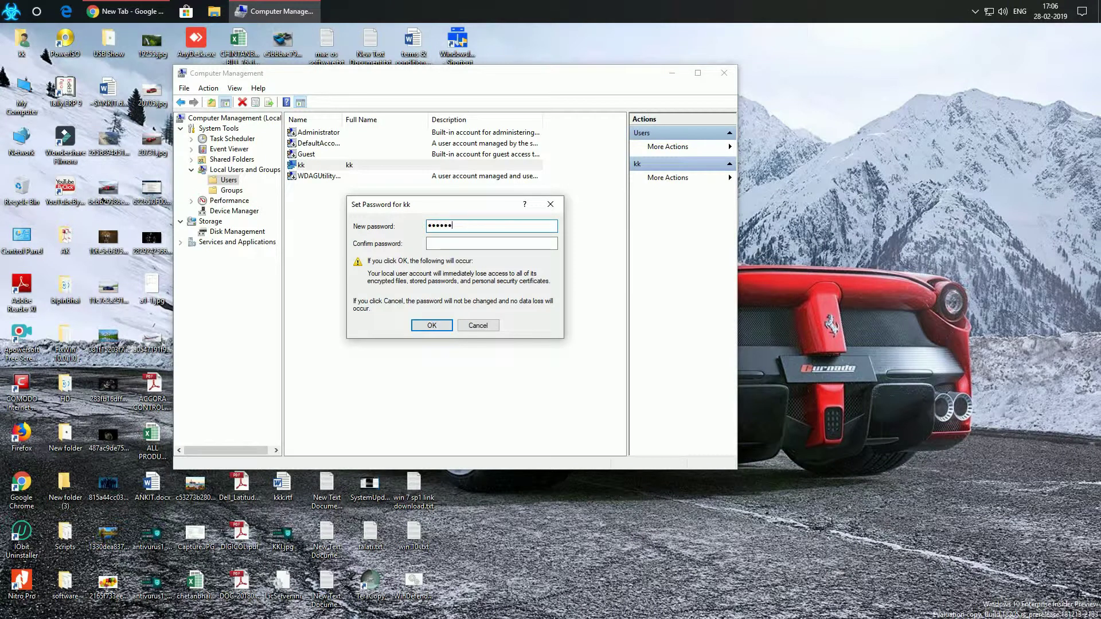
left_click(466, 243)
type("12")
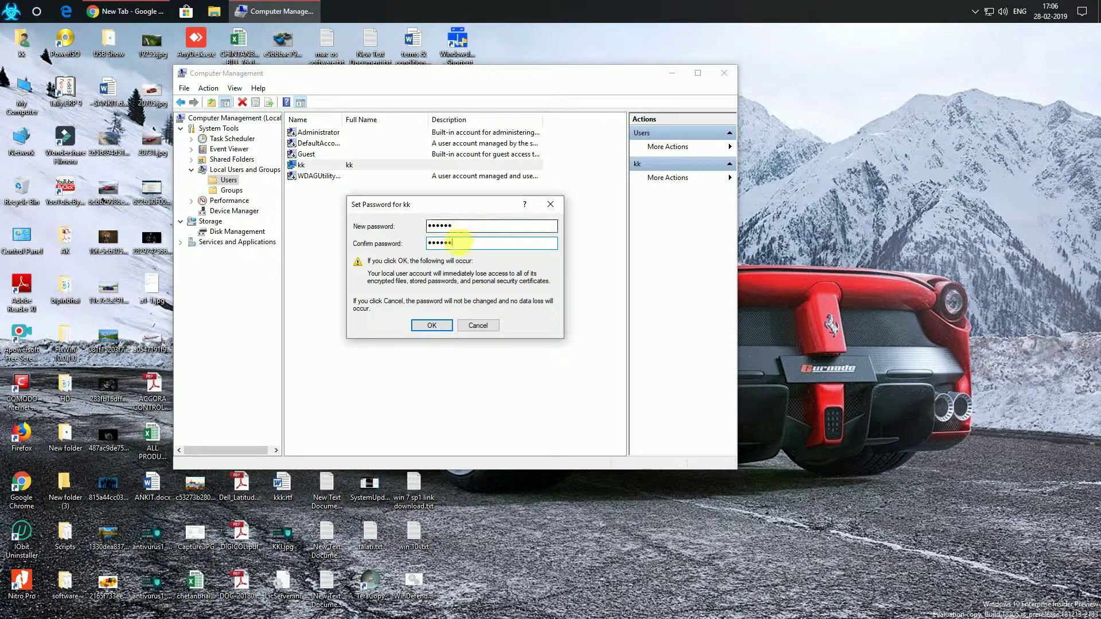
left_click(431, 325)
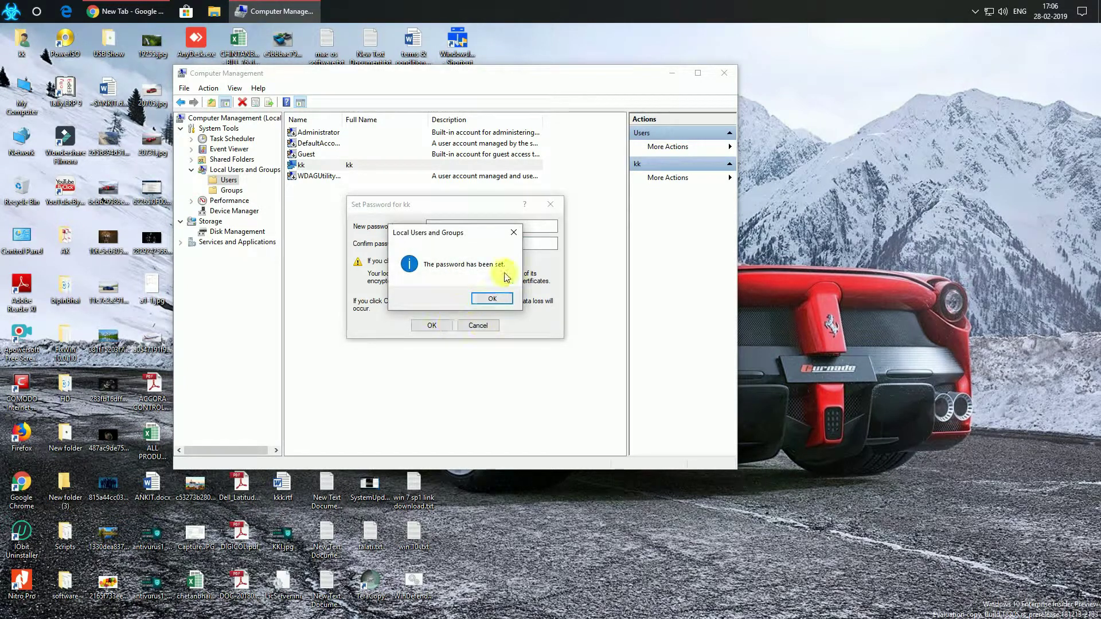
left_click(490, 297)
Reopen Set Password for kk, cancel without changes, and close Computer Management
right_click(336, 164)
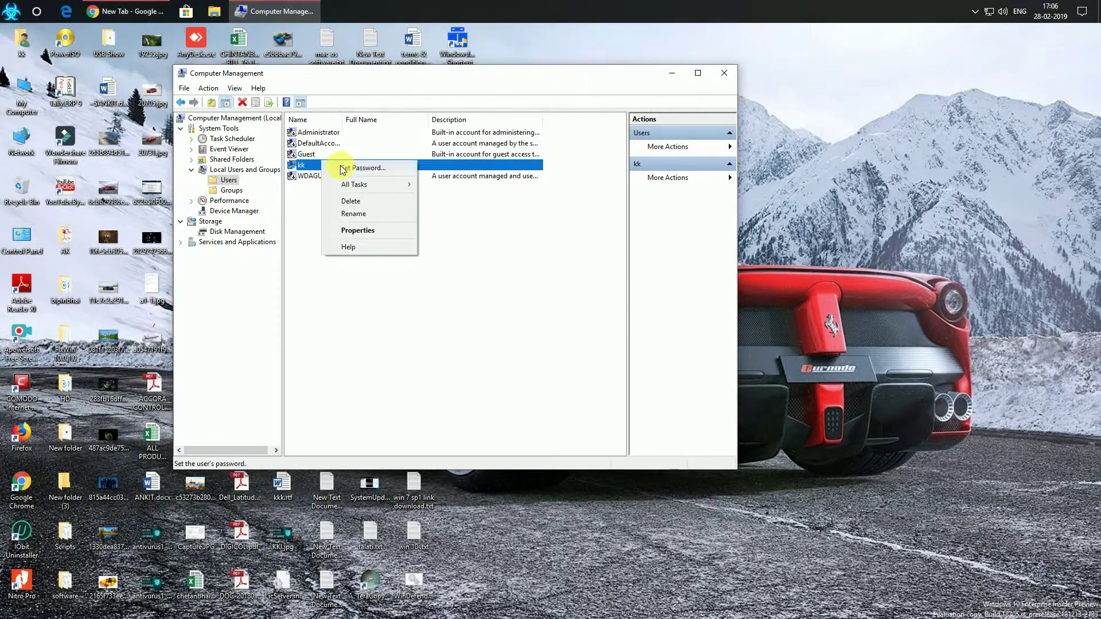
left_click(367, 170)
left_click(405, 327)
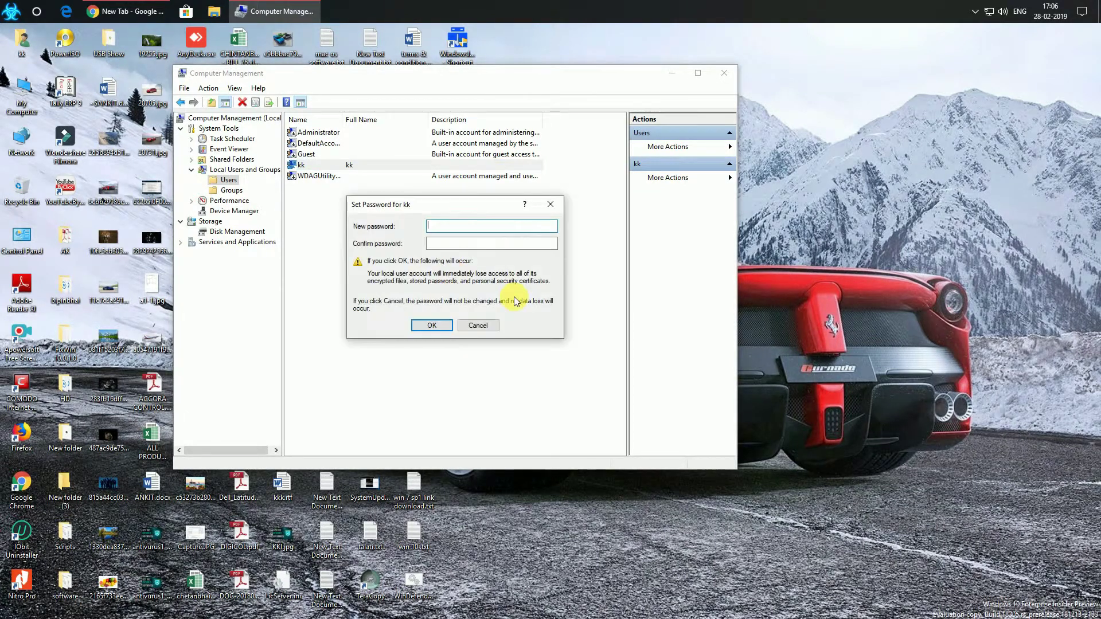
left_click(476, 325)
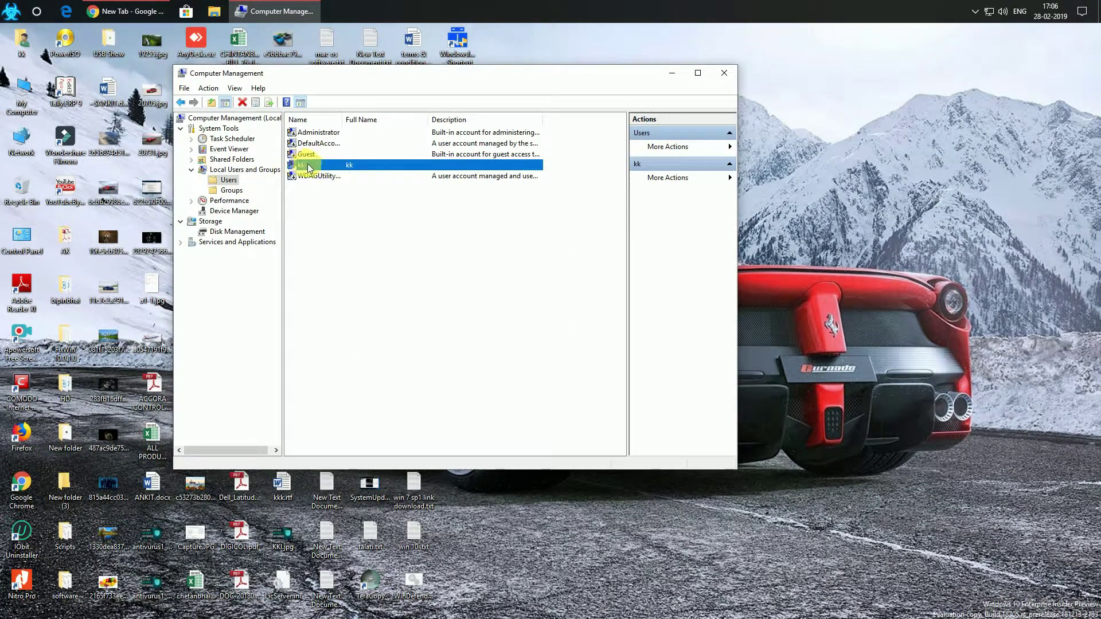
left_click(722, 75)
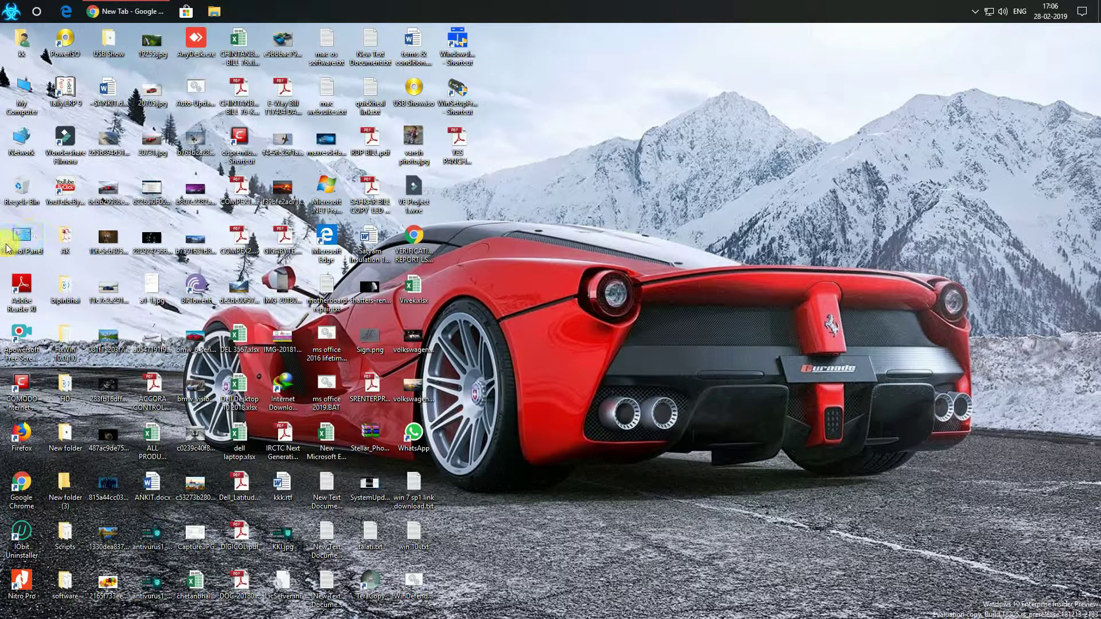
Open Control Panel from its desktop shortcut
double_click(28, 246)
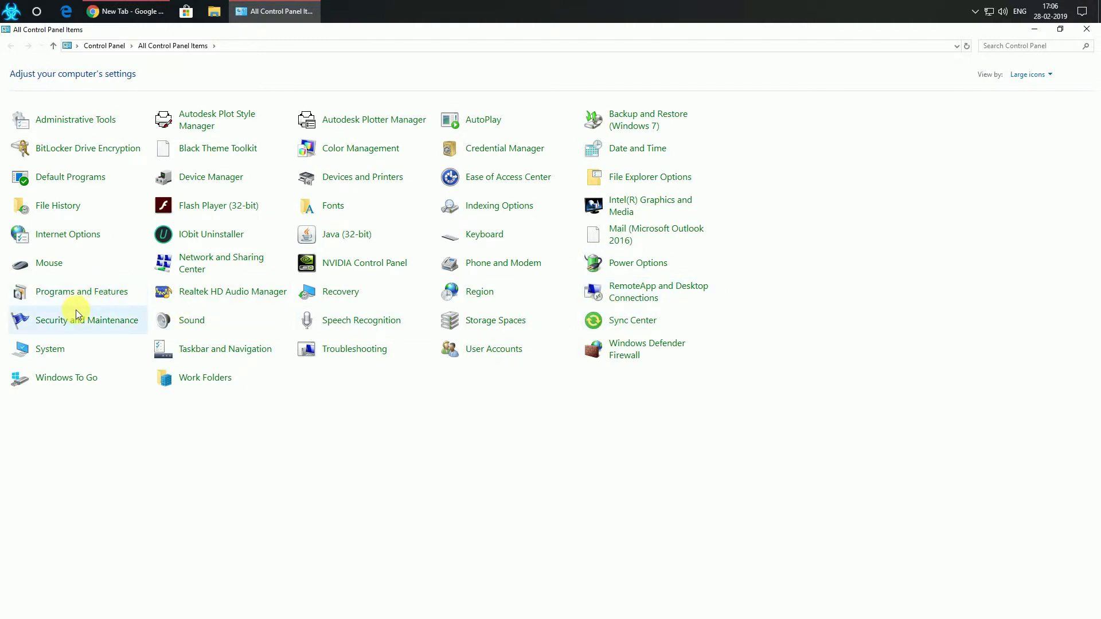
Review kk's account type and name in User Accounts, then open Your info in PC settings
left_click(504, 353)
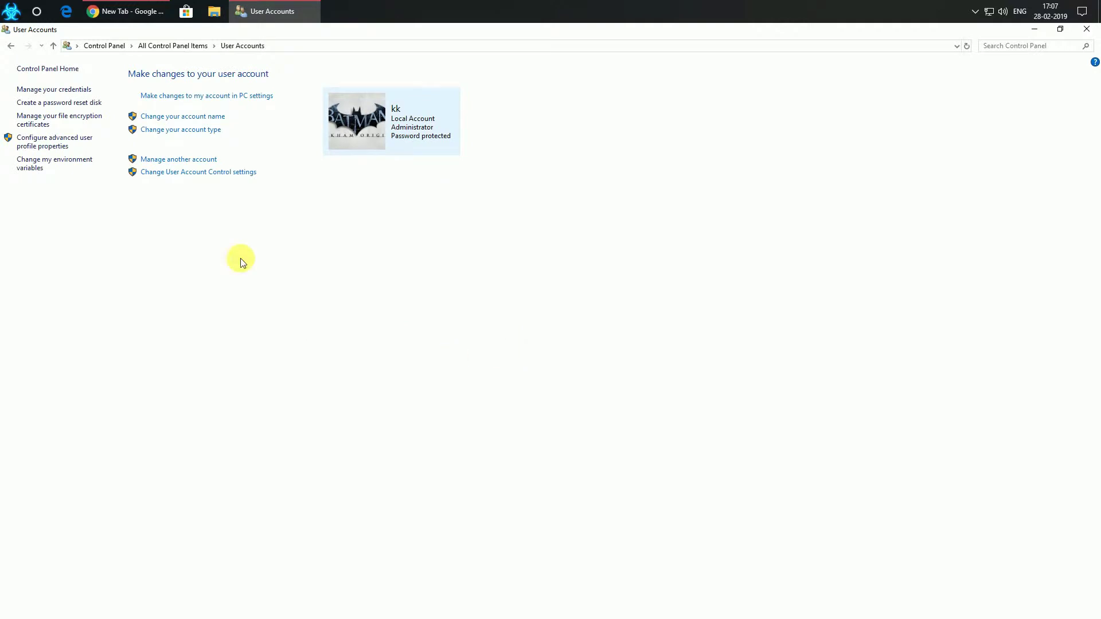
left_click(189, 131)
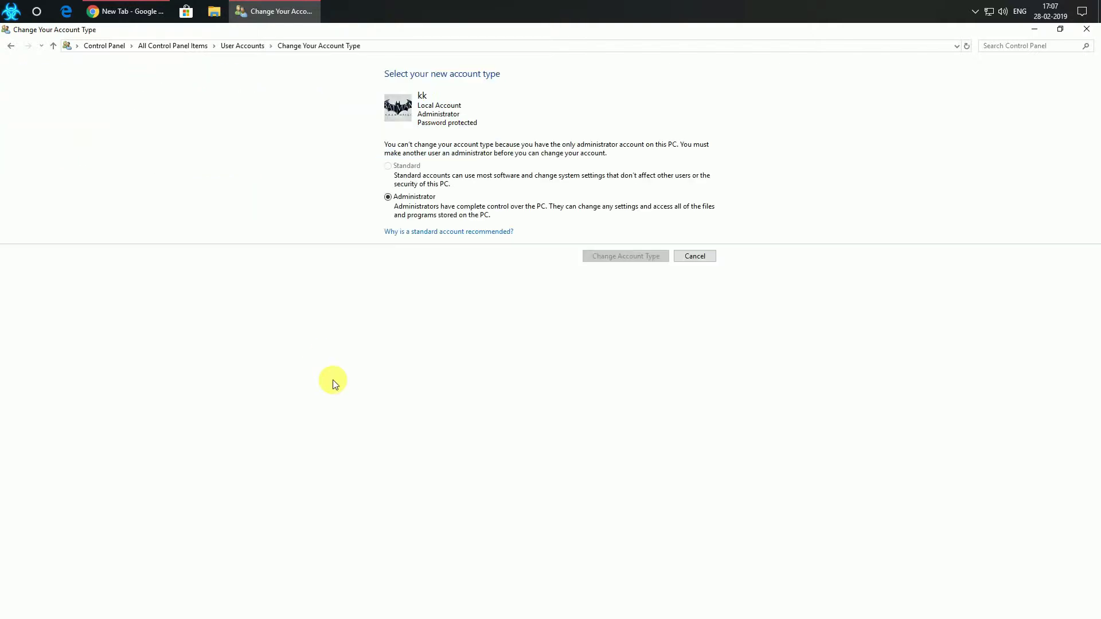
left_click(696, 257)
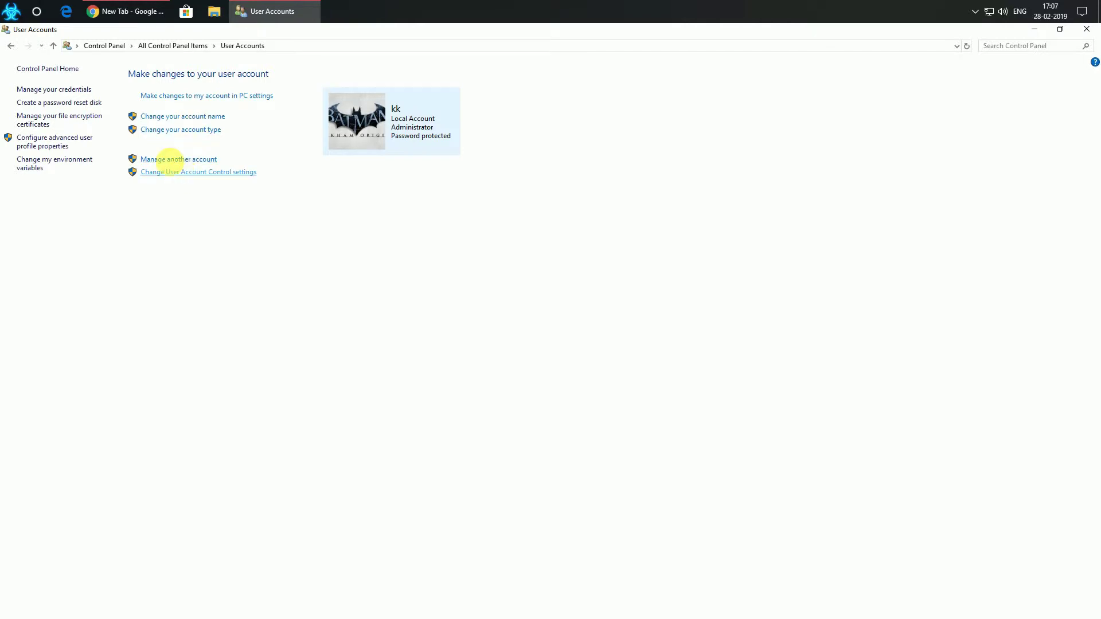
left_click(175, 117)
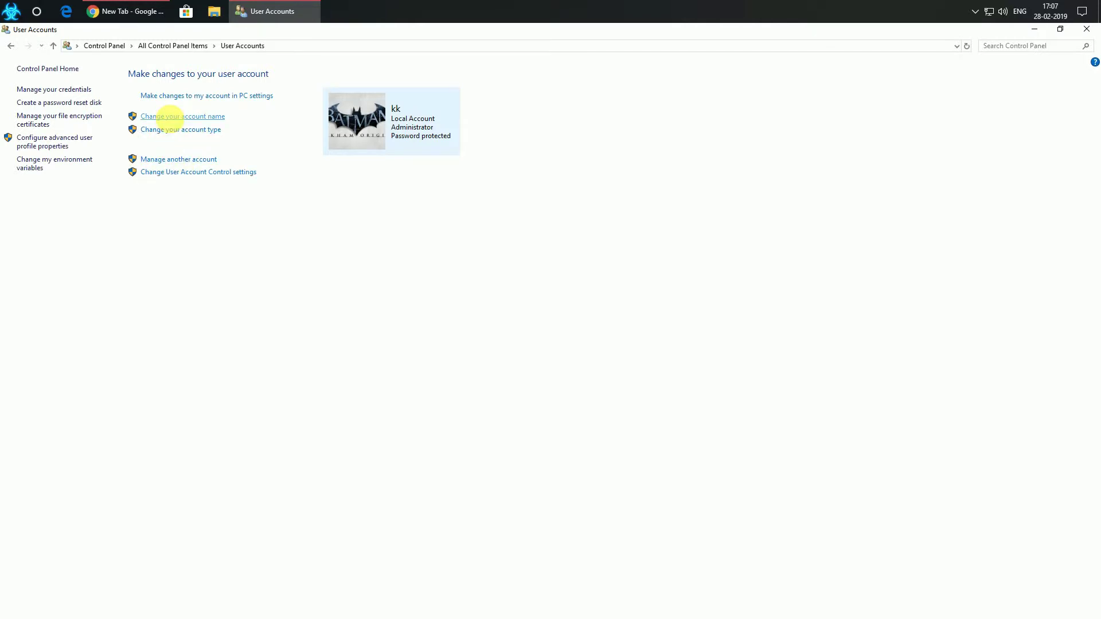
left_click(11, 46)
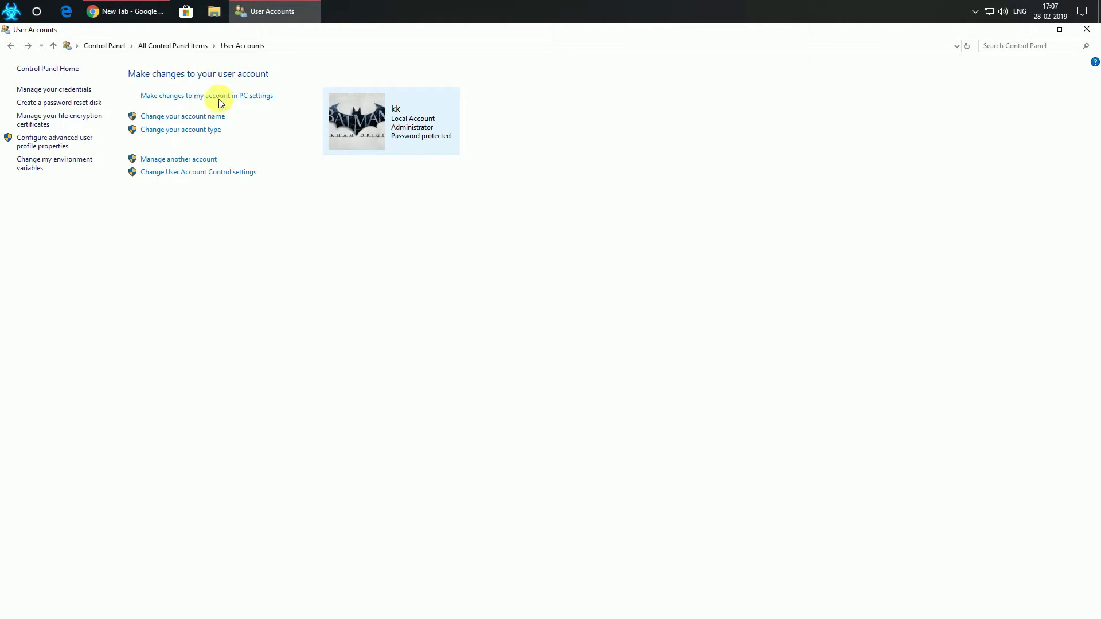
left_click(1096, 31)
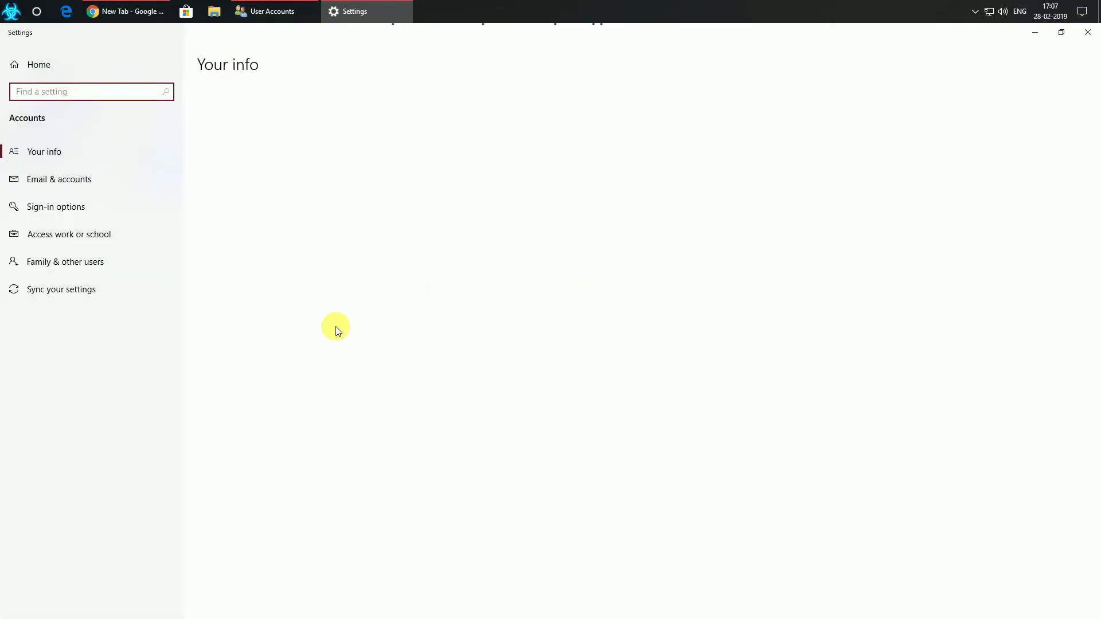
Review the Password, Security Key, PIN, Fingerprint and Face sign-in options
left_click(96, 206)
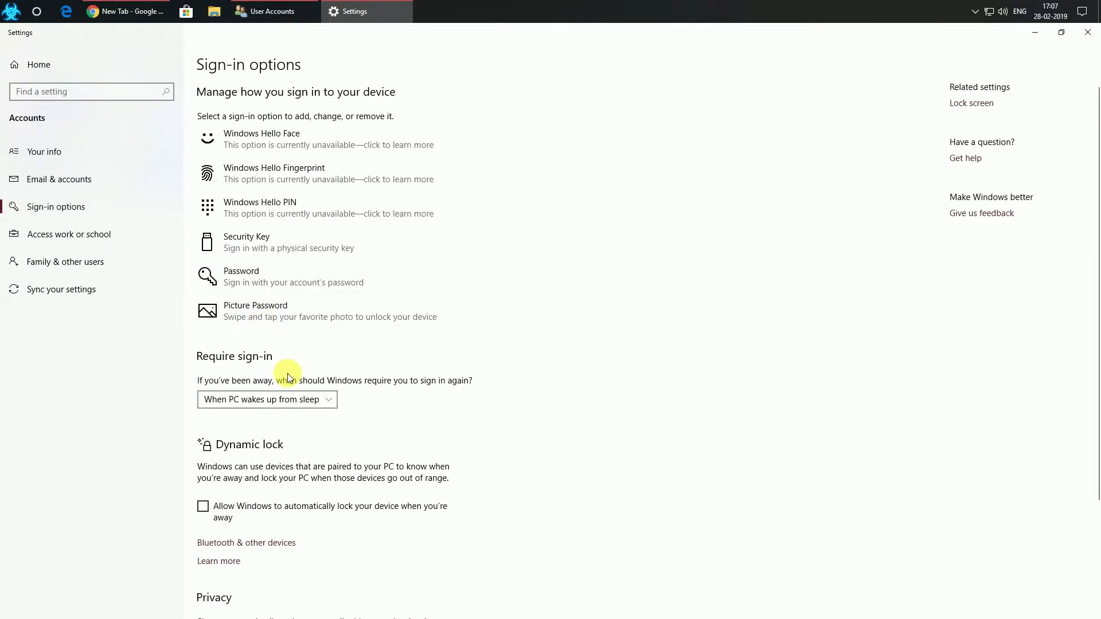
scroll(287, 373, "down", 3)
scroll(287, 374, "up", 3)
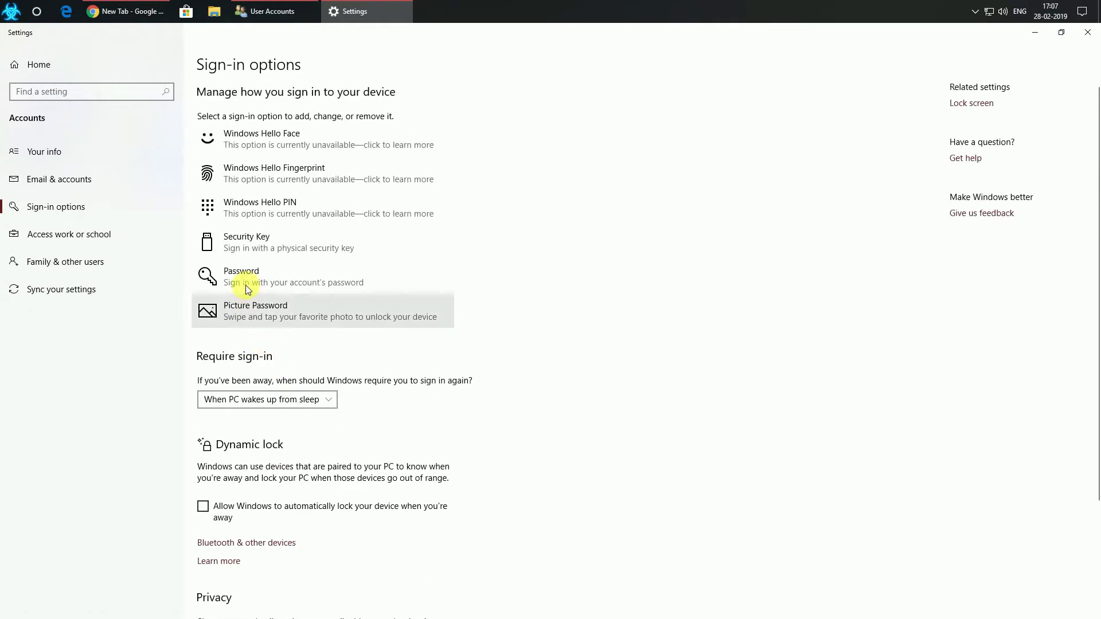
left_click(245, 276)
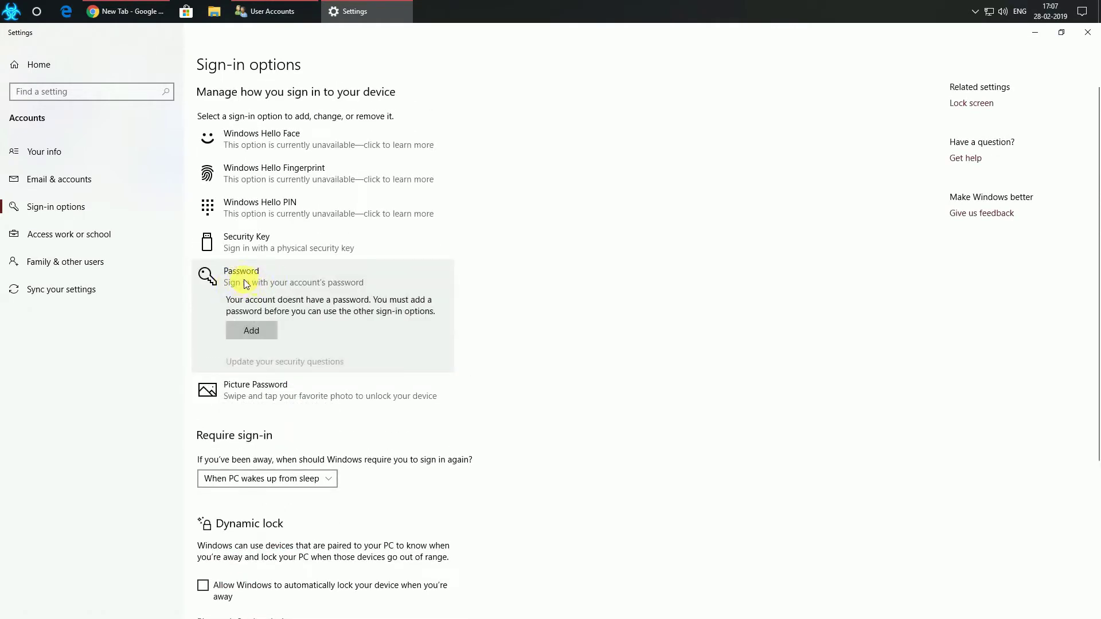
left_click(265, 257)
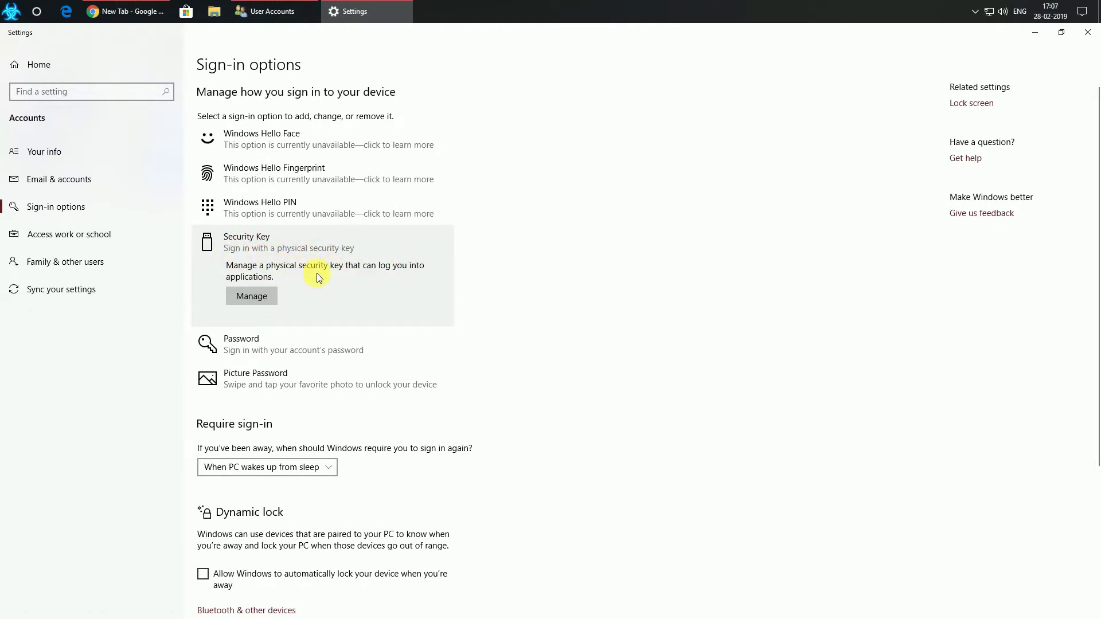
left_click(301, 197)
left_click(266, 182)
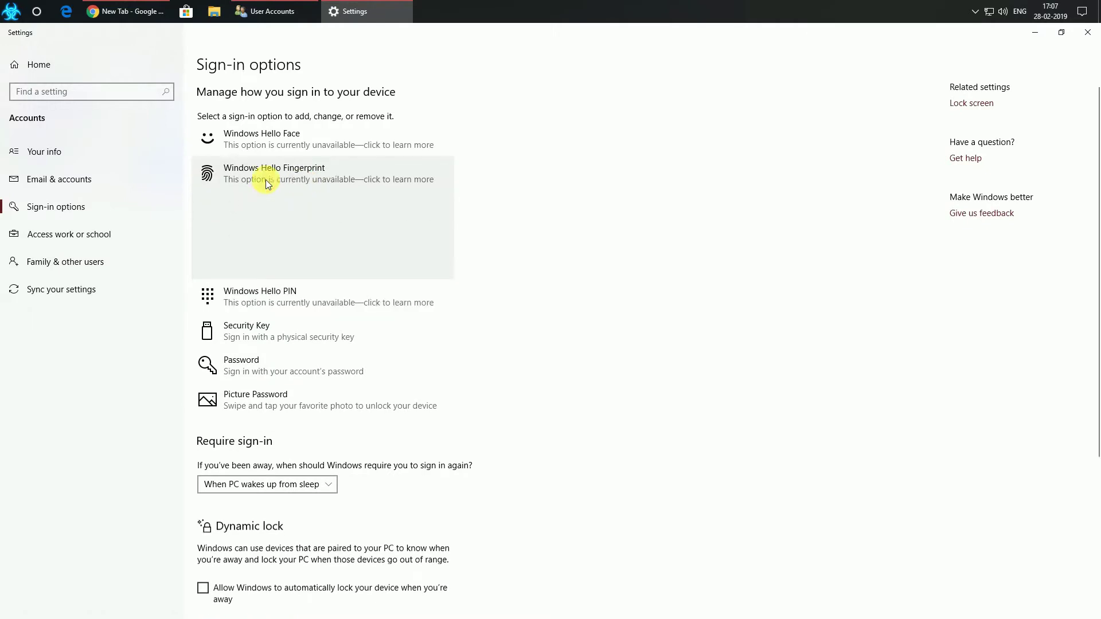
left_click(243, 139)
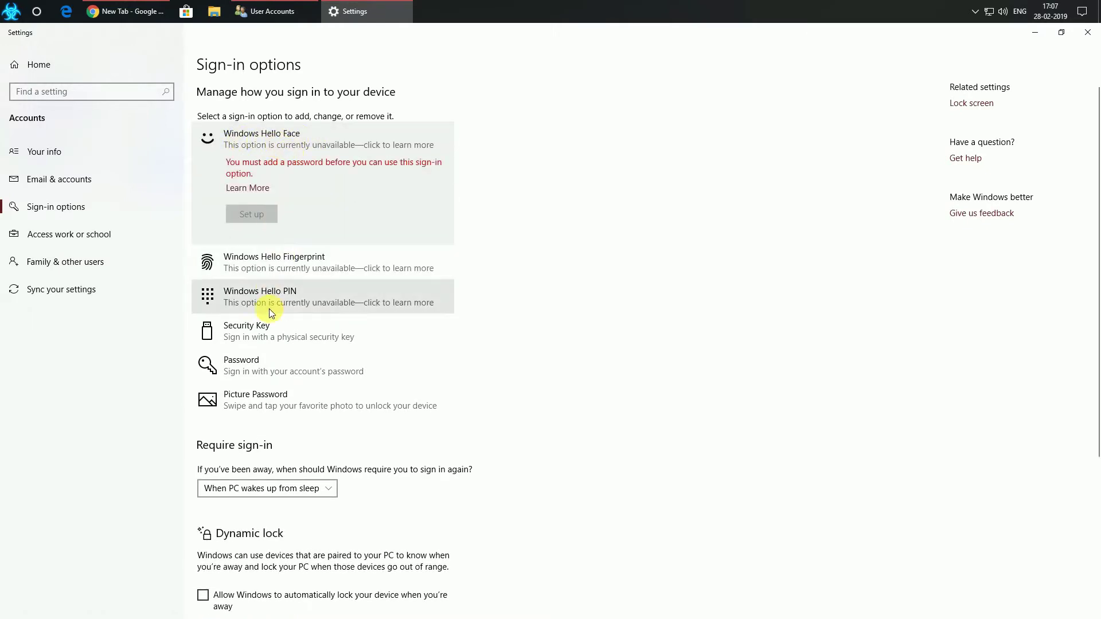
scroll(270, 309, "down", 5)
Close the Settings and User Accounts windows, then show the hidden tray icons and right-click one
left_click(1087, 30)
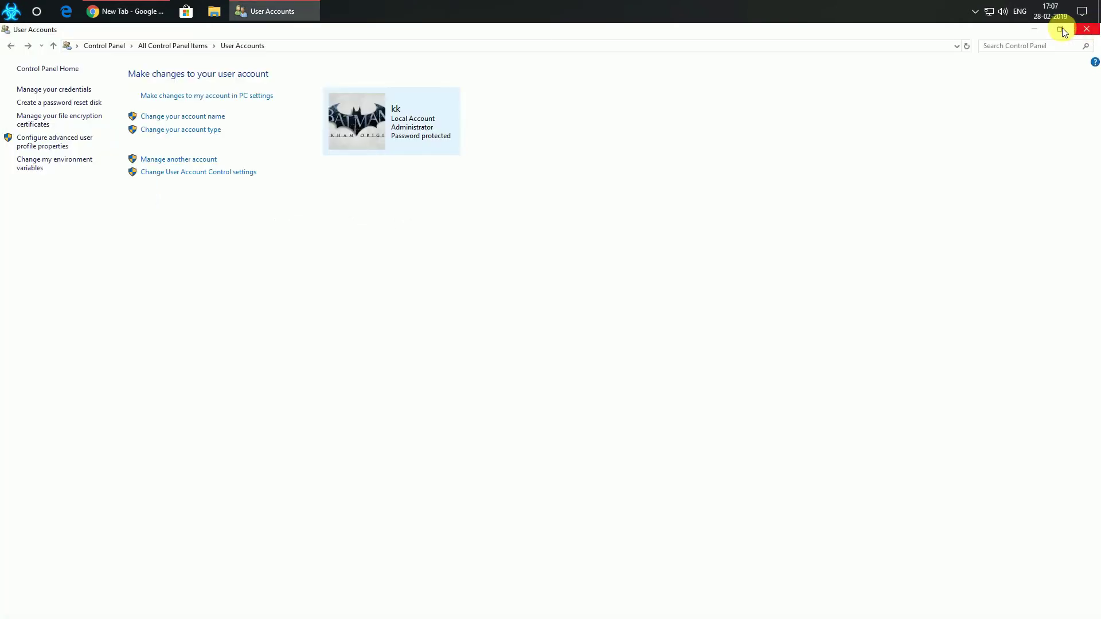
left_click(1085, 29)
left_click(973, 13)
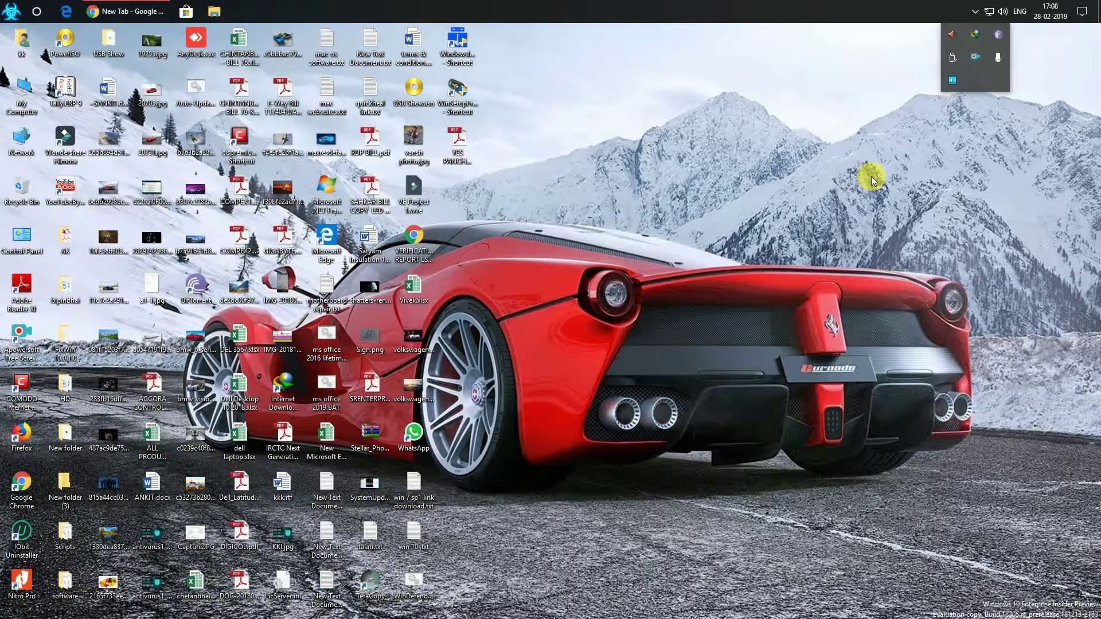
right_click(970, 63)
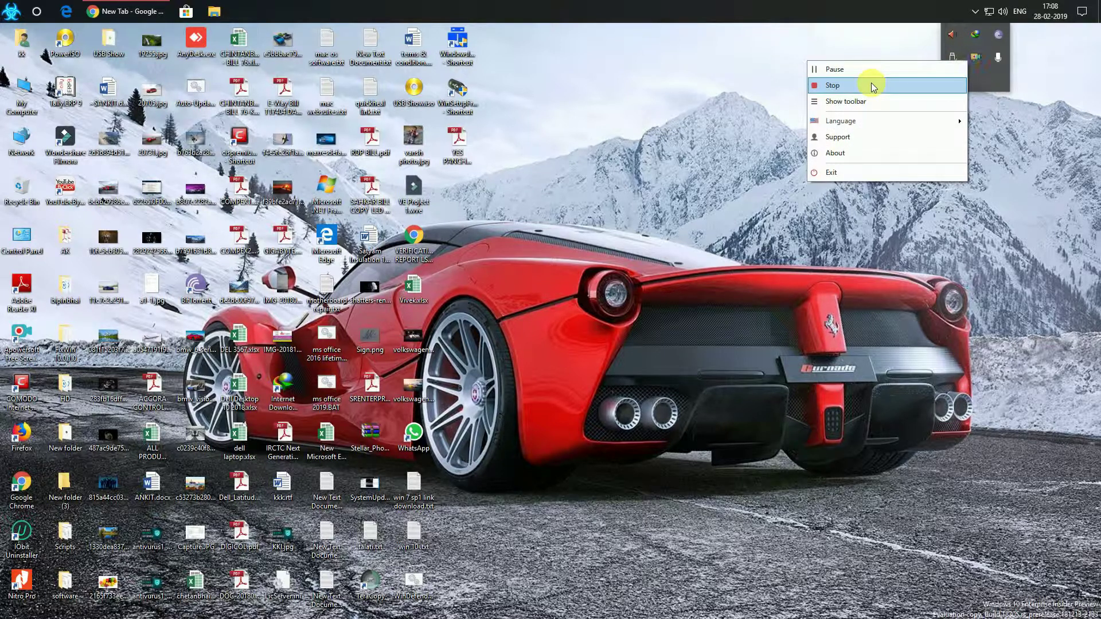